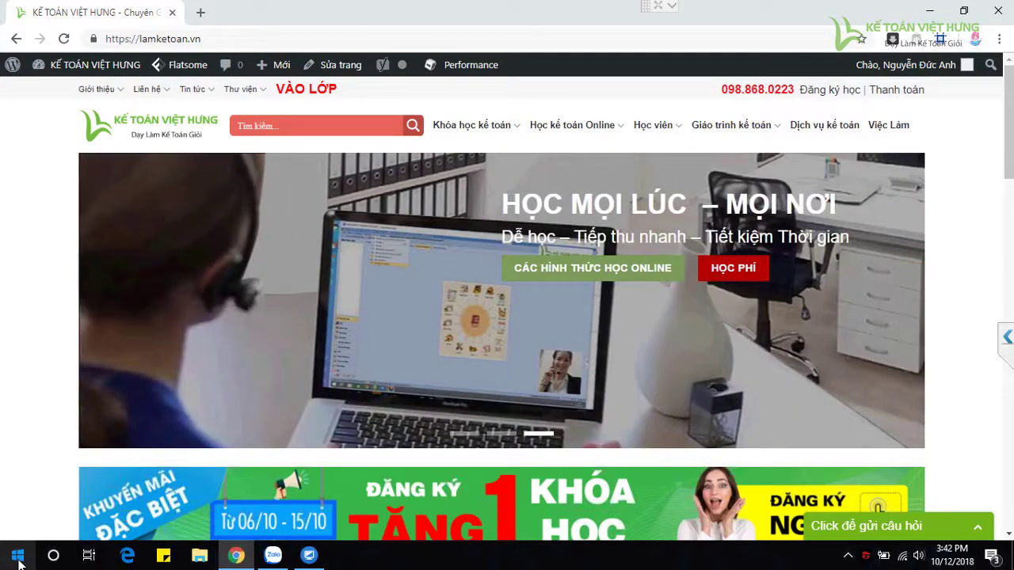
Step: Open the Windows Features list from the Control Panel's program settings and dismiss the color scheme prompt
{"action": "left_click", "coordinate": [17, 559]}
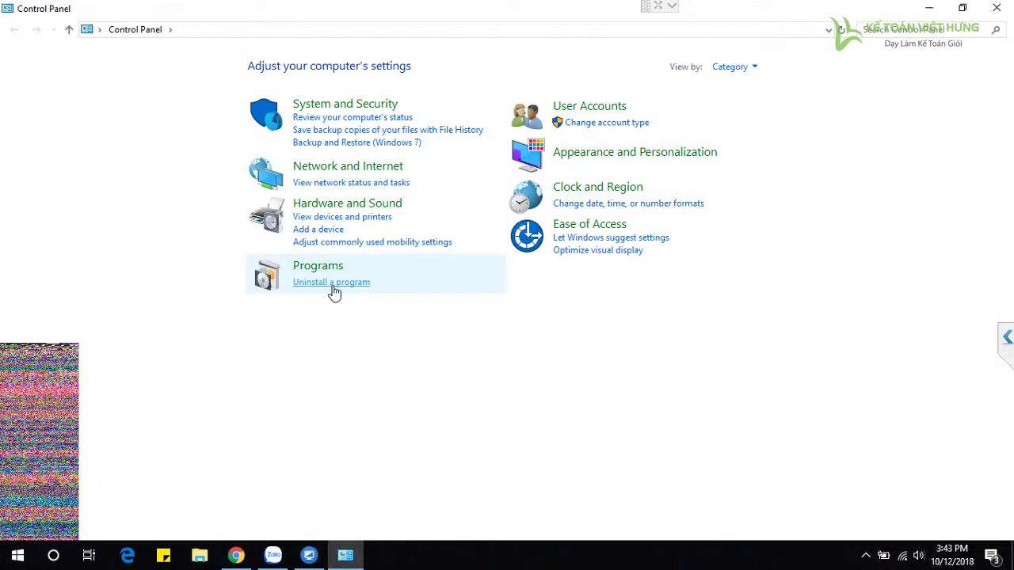
{"action": "left_click", "coordinate": [332, 290]}
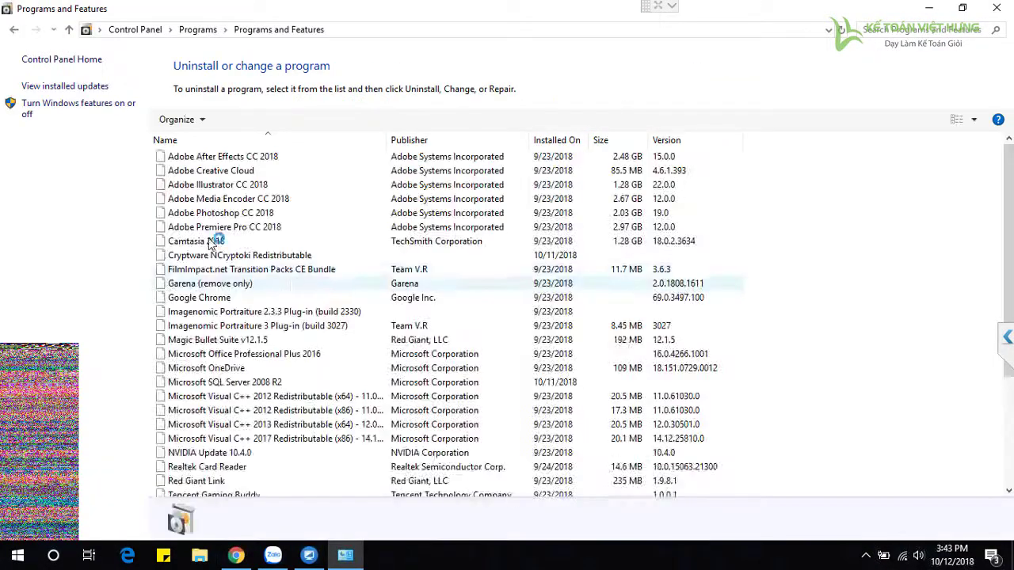
{"action": "left_click", "coordinate": [65, 115]}
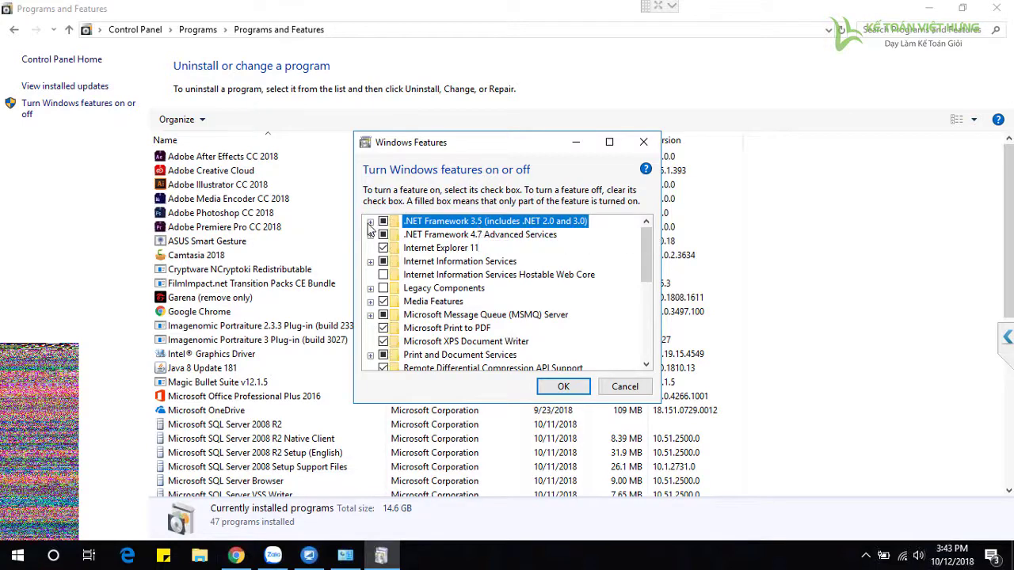
{"action": "left_click", "coordinate": [678, 122]}
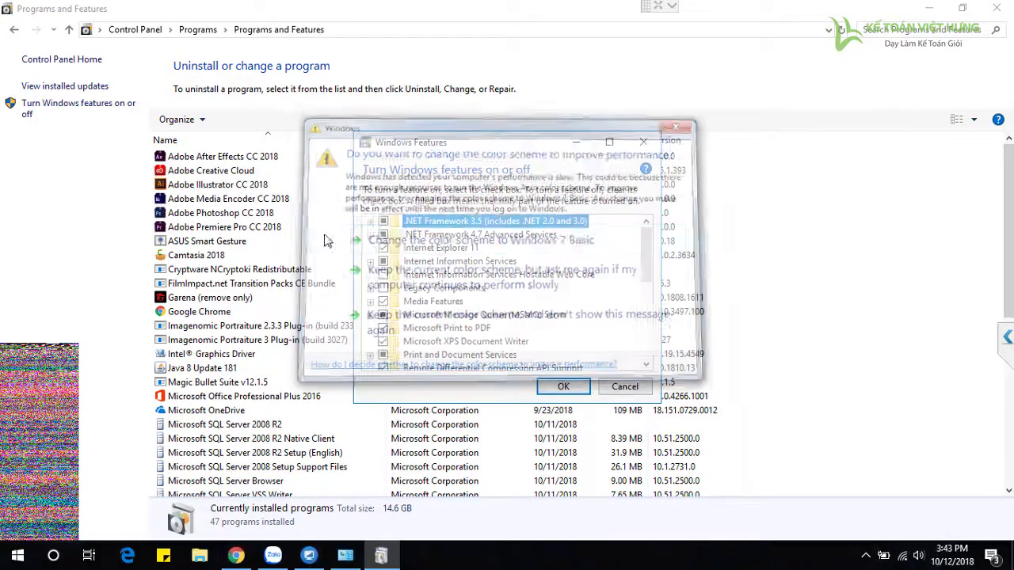
Step: Enable Windows Communication Foundation HTTP Activation and Non-HTTP Activation under .NET Framework 3.5
{"action": "left_click", "coordinate": [370, 221]}
{"action": "left_click", "coordinate": [397, 235]}
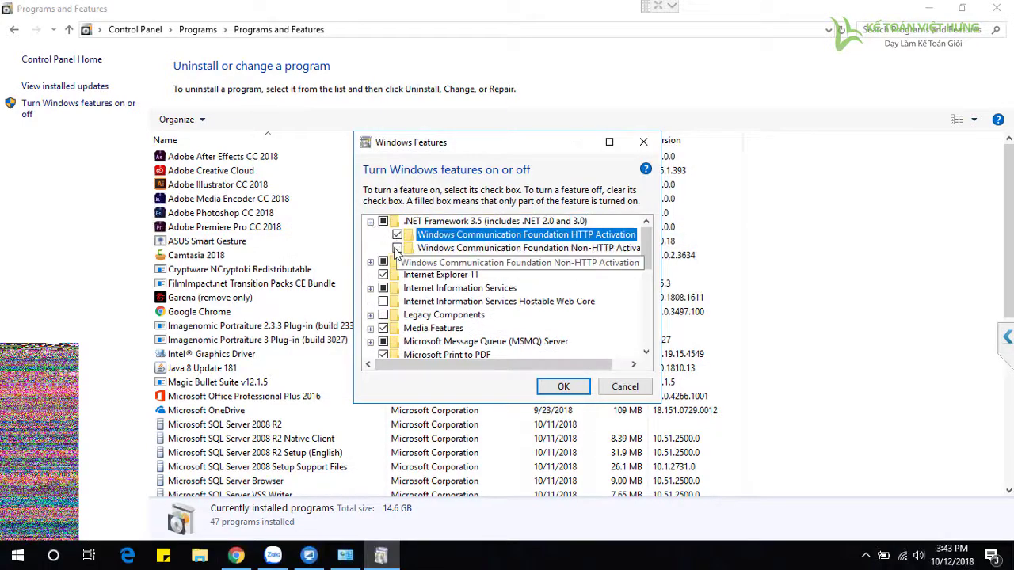
{"action": "left_click", "coordinate": [397, 248]}
Step: Enable all WCF Services options under .NET Framework 4.7 Advanced Services, apply the feature changes and close the program settings
{"action": "left_click", "coordinate": [369, 261]}
{"action": "left_click", "coordinate": [384, 287]}
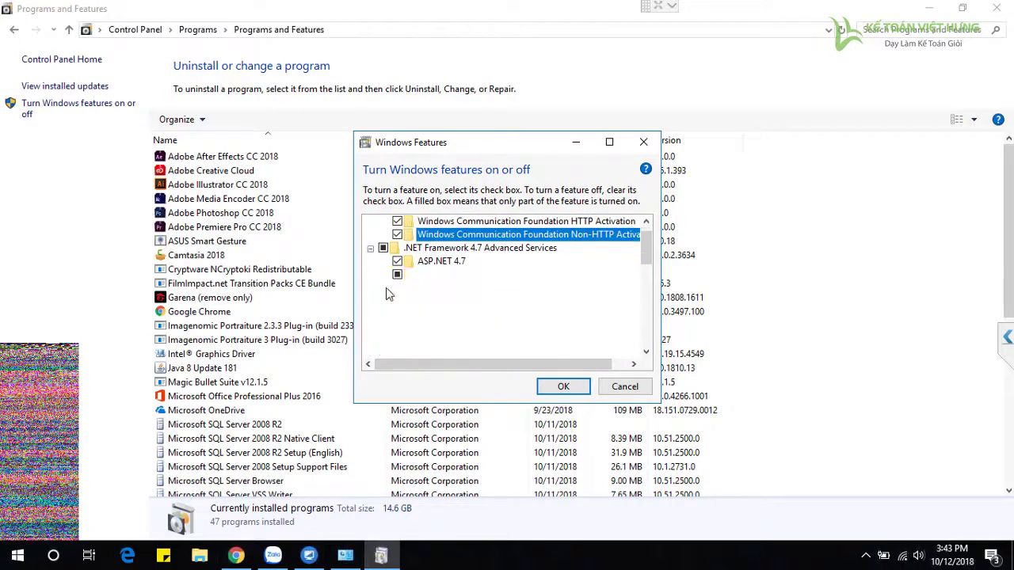
{"action": "left_click", "coordinate": [411, 287]}
{"action": "left_click", "coordinate": [411, 301]}
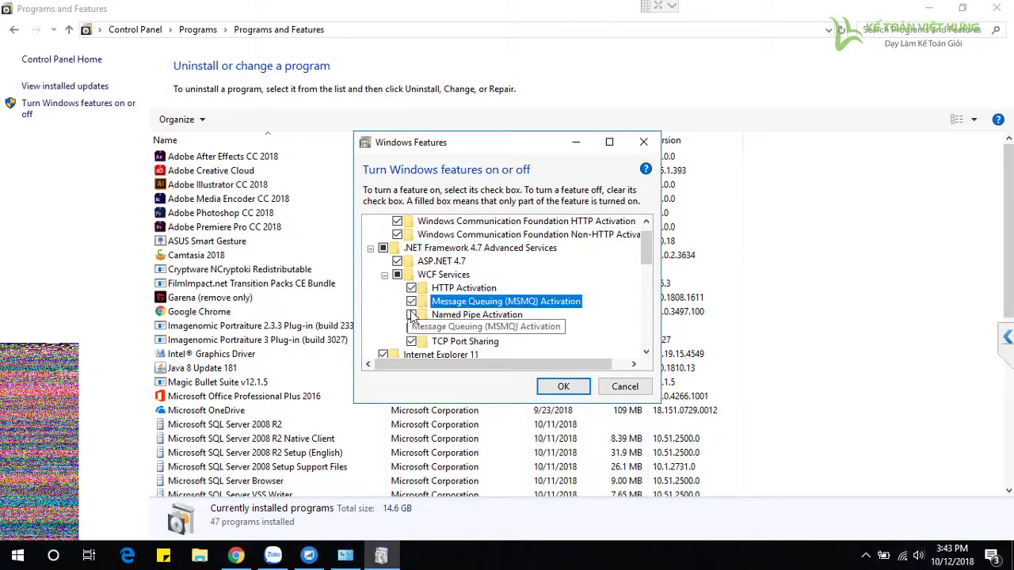
{"action": "left_click", "coordinate": [411, 314]}
{"action": "left_click", "coordinate": [411, 328]}
{"action": "left_click", "coordinate": [563, 386]}
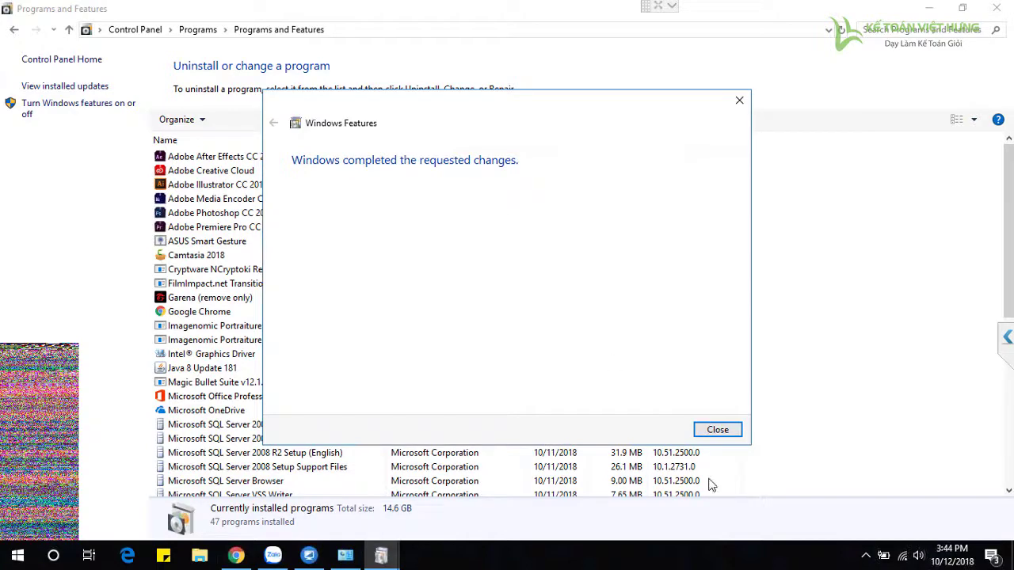
{"action": "left_click", "coordinate": [718, 429]}
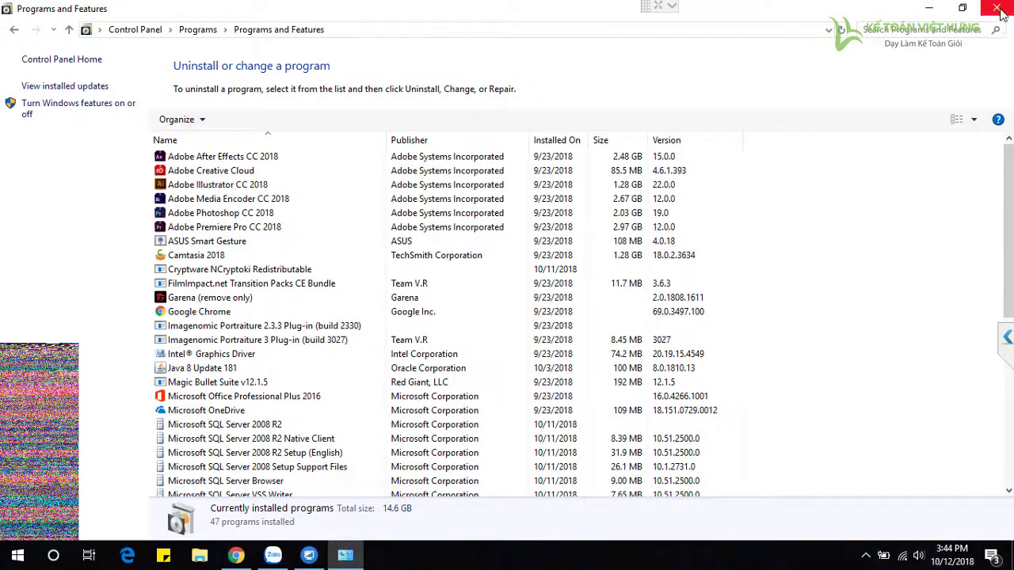
{"action": "key", "text": "alt+F4"}
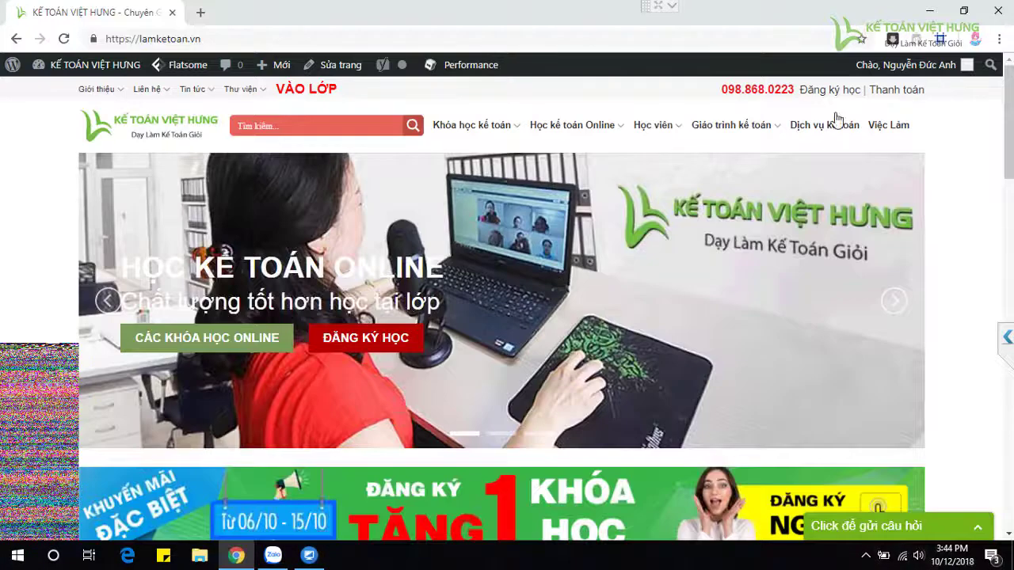
Step: Check the computer's basic system information and the free space on its drives, returning to the desktop
{"action": "right_click", "coordinate": [420, 554]}
{"action": "left_click", "coordinate": [492, 456]}
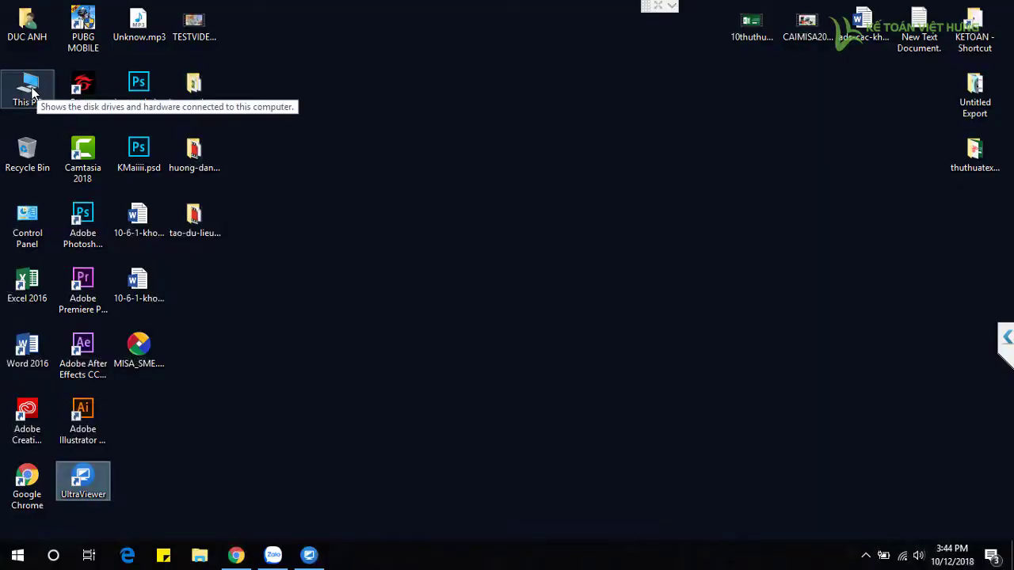
{"action": "right_click", "coordinate": [32, 93]}
{"action": "left_click", "coordinate": [79, 261]}
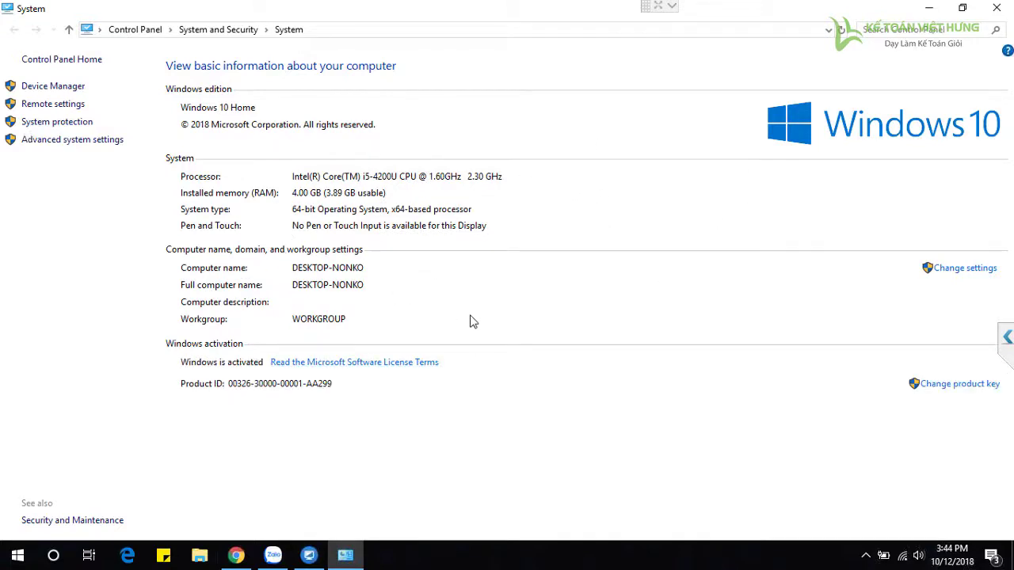
{"action": "left_click", "coordinate": [995, 16]}
{"action": "double_click", "coordinate": [28, 99]}
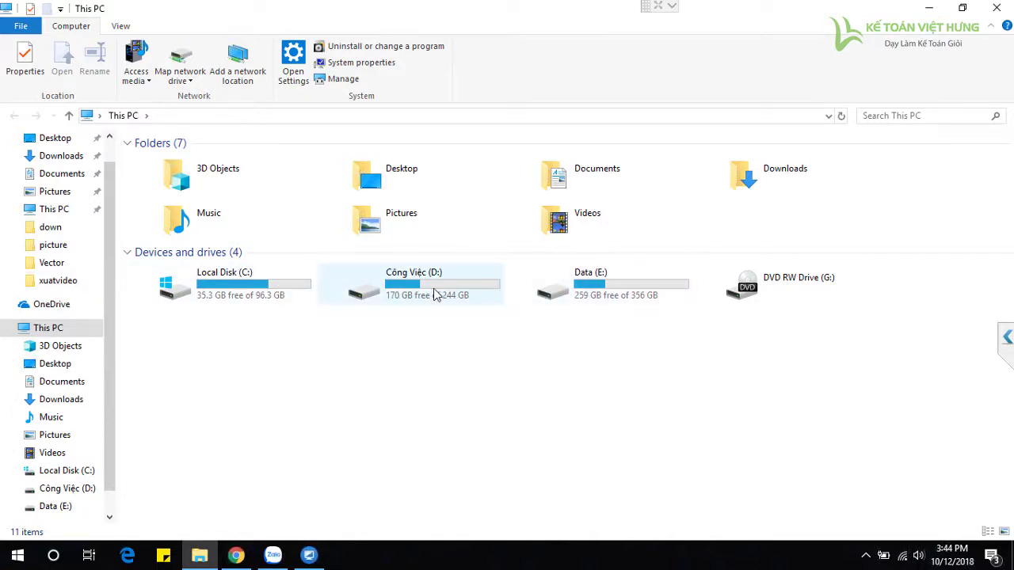
{"action": "key", "text": "super+d"}
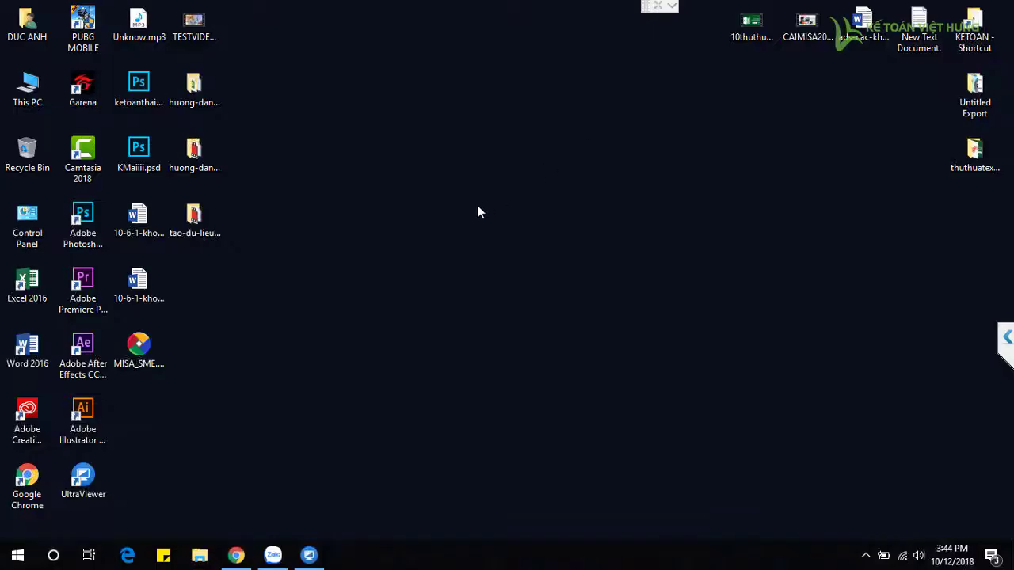
Step: Switch to Chrome and download version R43 of MISA SME.NET 2017 from the accounting software library on lamketoan.vn
{"action": "left_click", "coordinate": [235, 558]}
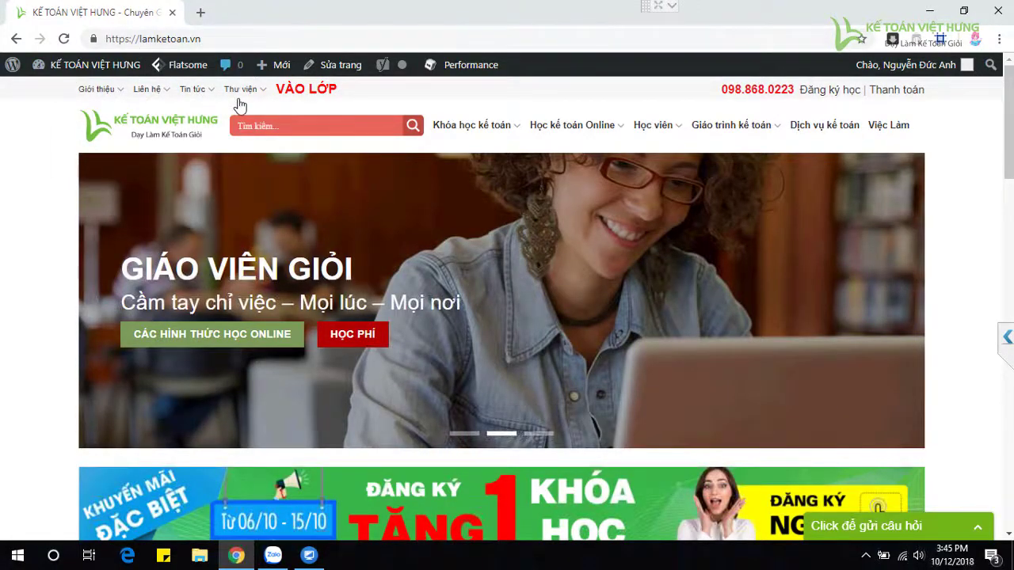
{"action": "mouse_move", "coordinate": [242, 91]}
{"action": "left_click", "coordinate": [245, 139]}
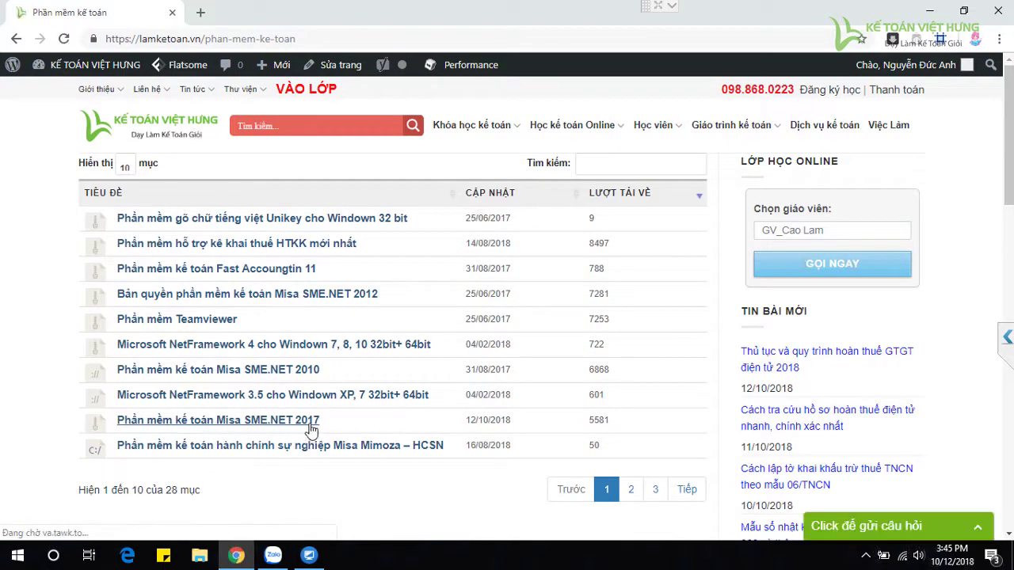
{"action": "left_click", "coordinate": [249, 421]}
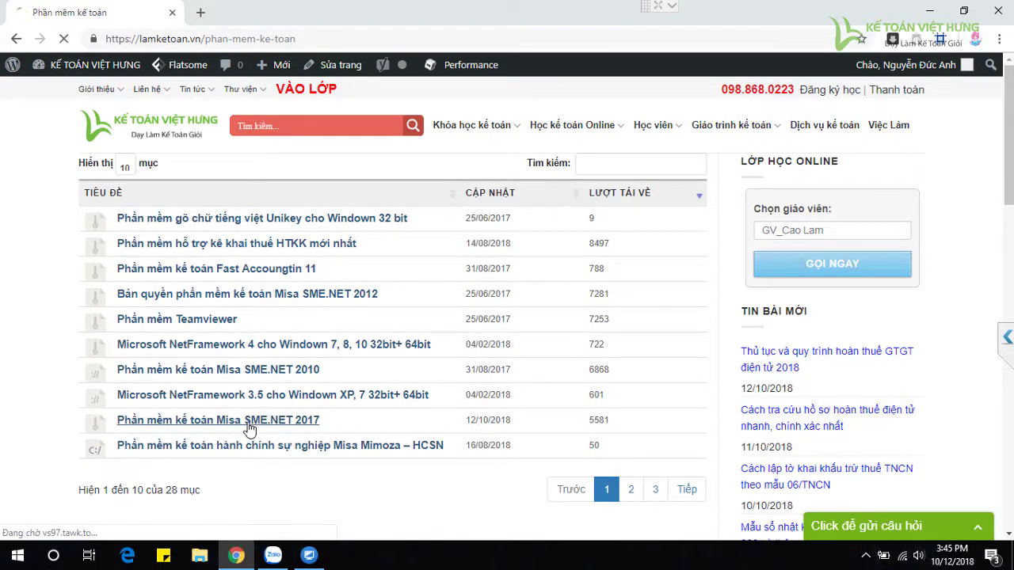
{"action": "scroll", "coordinate": [400, 364], "scroll_direction": "down", "scroll_amount": 10}
{"action": "scroll", "coordinate": [401, 363], "scroll_direction": "down", "scroll_amount": 1}
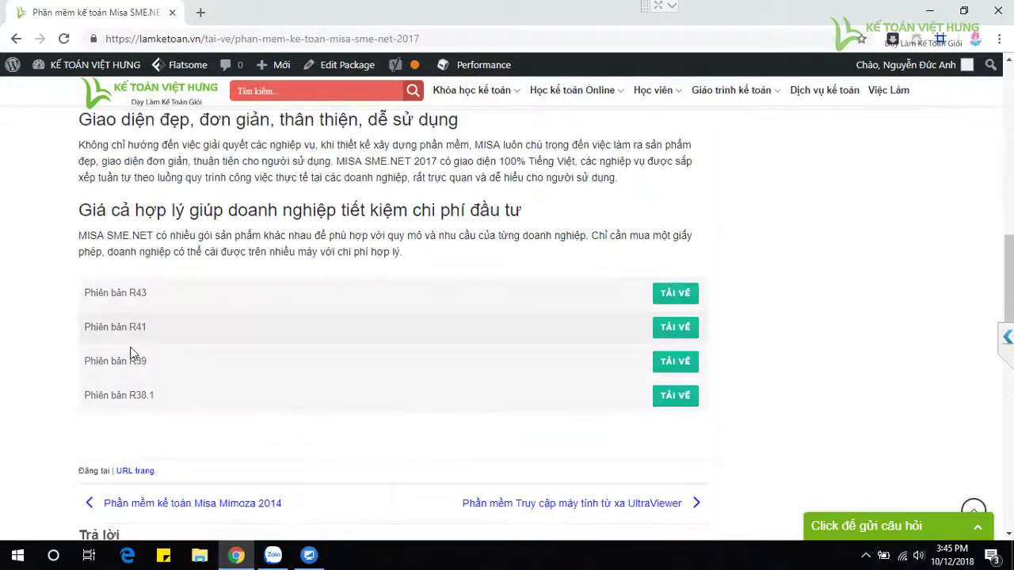
{"action": "left_click", "coordinate": [675, 294]}
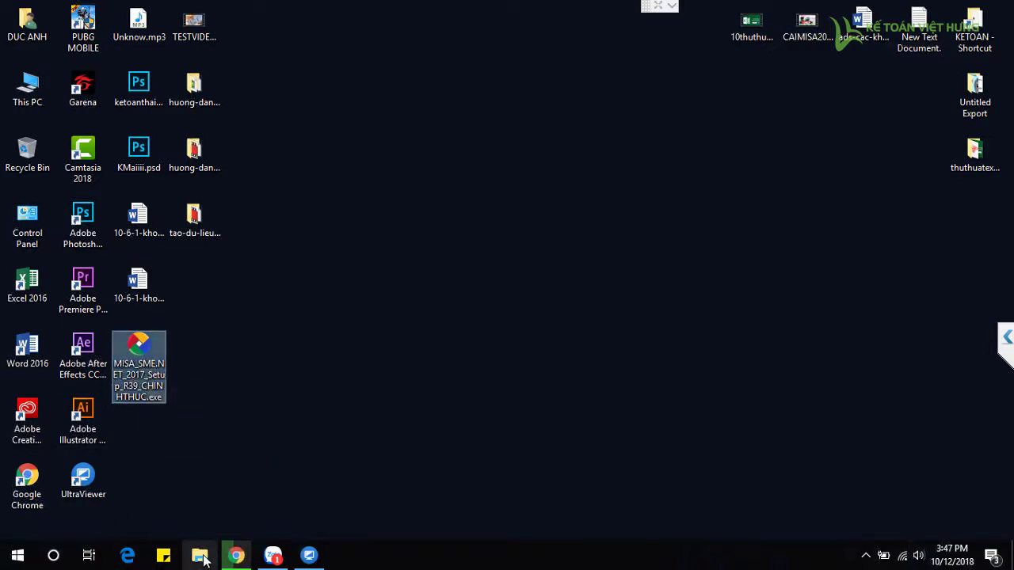
Step: Open the Setup folder on the Data (E:) drive in File Explorer
{"action": "left_click", "coordinate": [334, 337]}
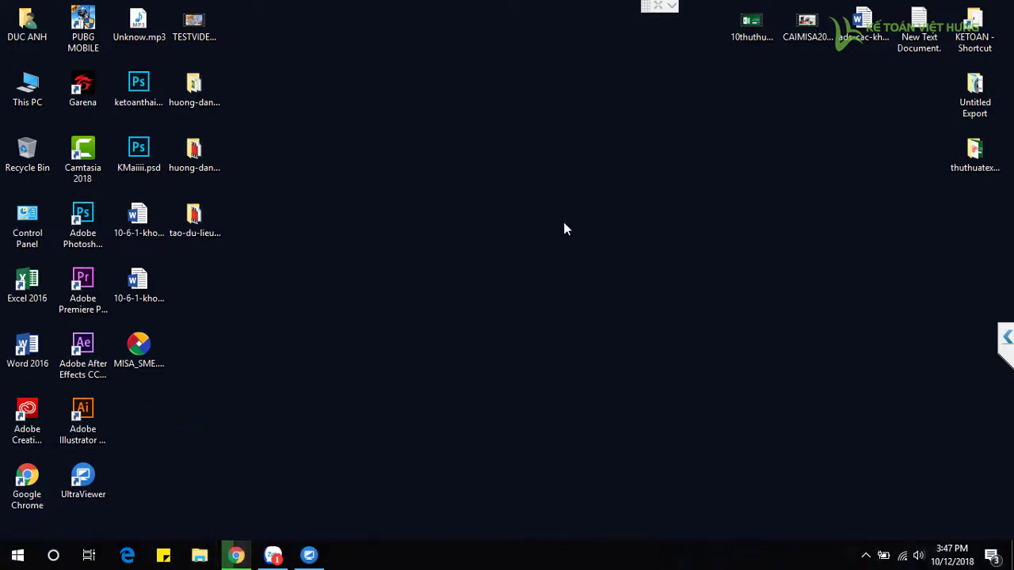
{"action": "key", "text": "super+e"}
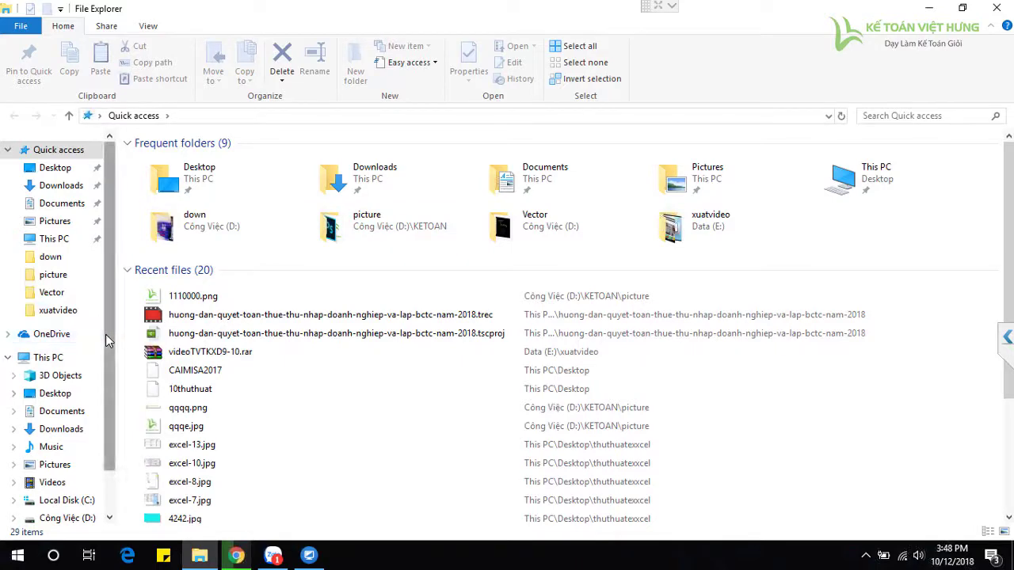
{"action": "left_click_drag", "start_coordinate": [106, 334], "coordinate": [107, 375]}
{"action": "left_click", "coordinate": [56, 471]}
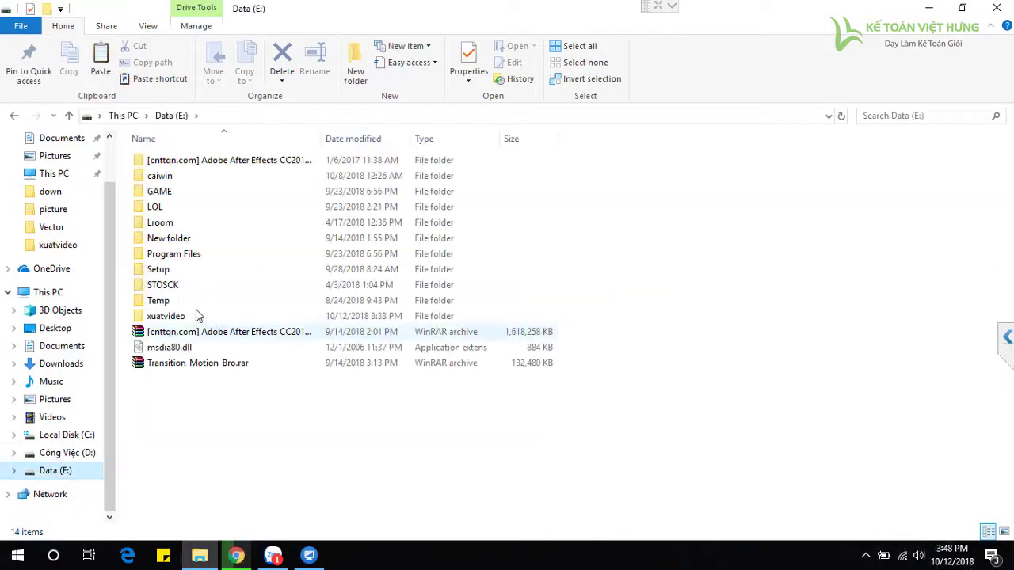
{"action": "double_click", "coordinate": [166, 271]}
Step: Run MISA_SME.NET_2017_Setup_R39_CHINHTHUC.exe and allow it to make changes to the device
{"action": "left_click", "coordinate": [211, 442]}
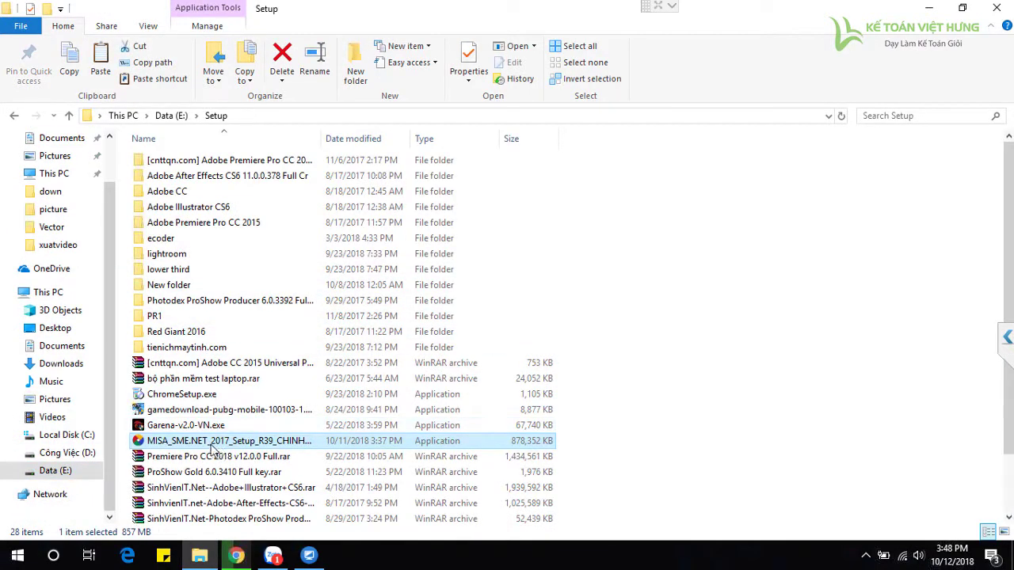
{"action": "mouse_move", "coordinate": [211, 446]}
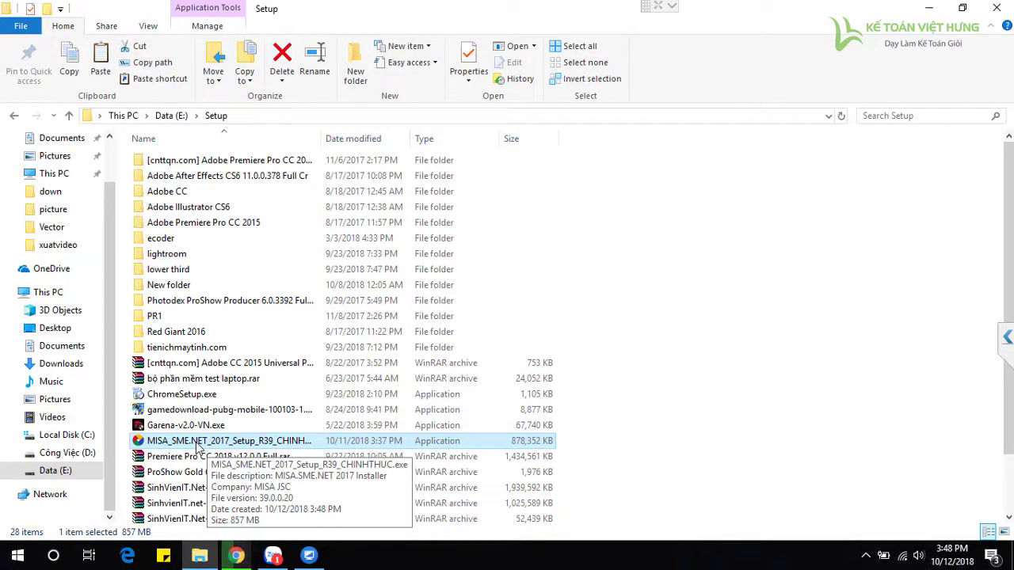
{"action": "double_click", "coordinate": [198, 443]}
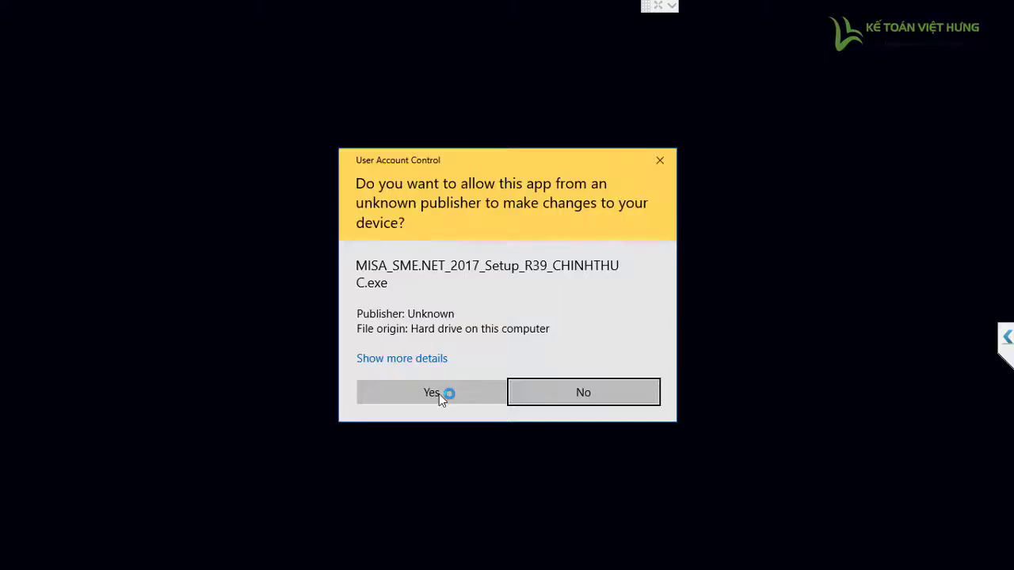
{"action": "left_click", "coordinate": [470, 397]}
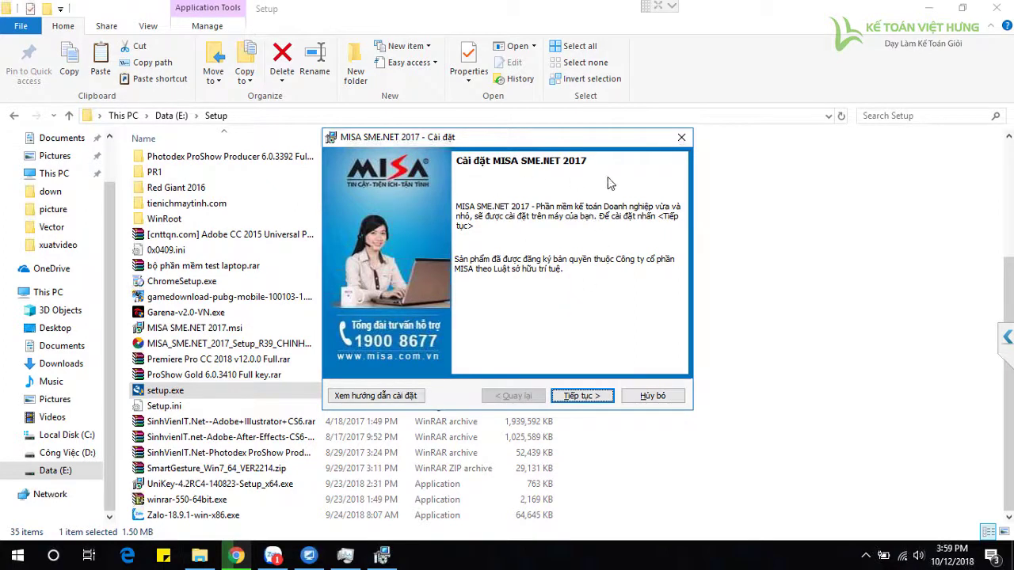
Step: Proceed past the installer's welcome page and accept the usage agreement
{"action": "left_click", "coordinate": [584, 397]}
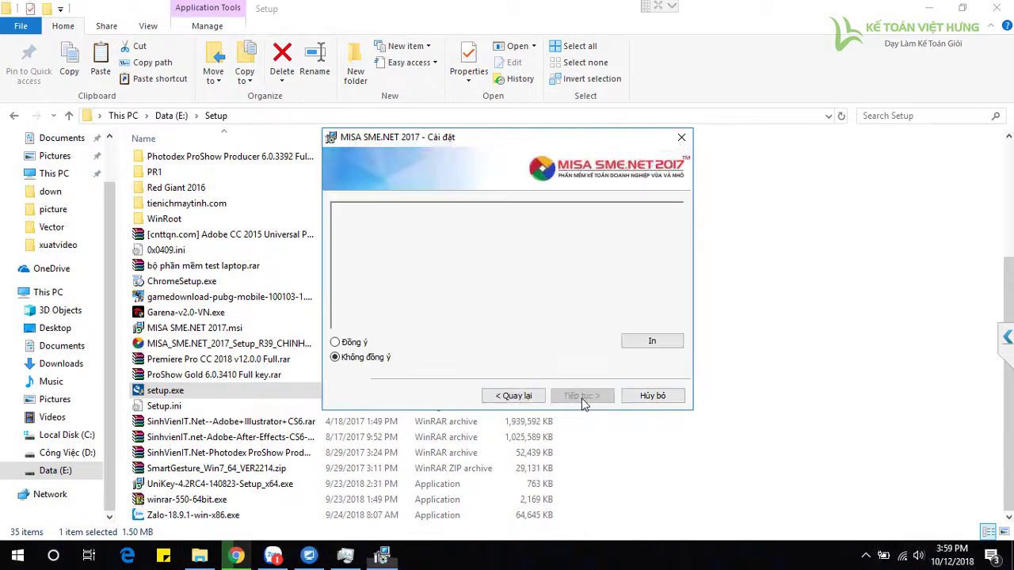
{"action": "left_click", "coordinate": [335, 343]}
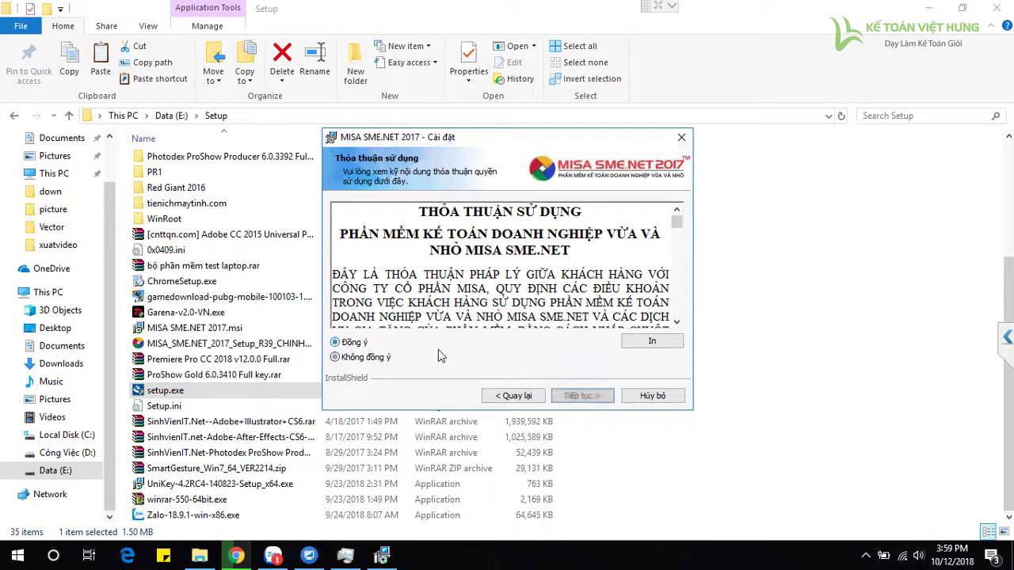
{"action": "left_click", "coordinate": [583, 398]}
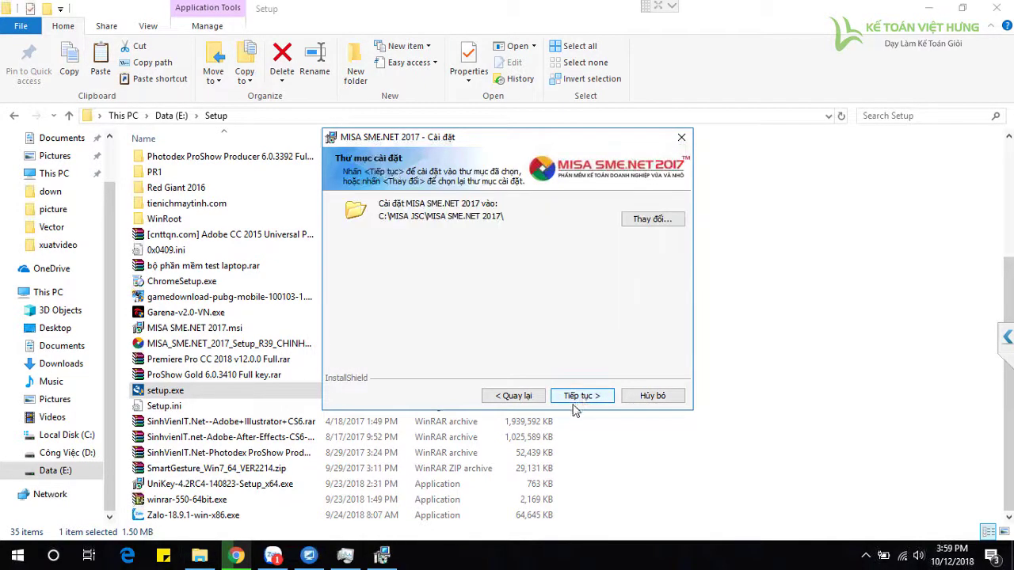
Step: Keep the install folder C:\MISA JSC\MISA SME.NET 2017\ and the "Máy chủ và máy trạm" installation type, and start the installation
{"action": "left_click", "coordinate": [583, 397]}
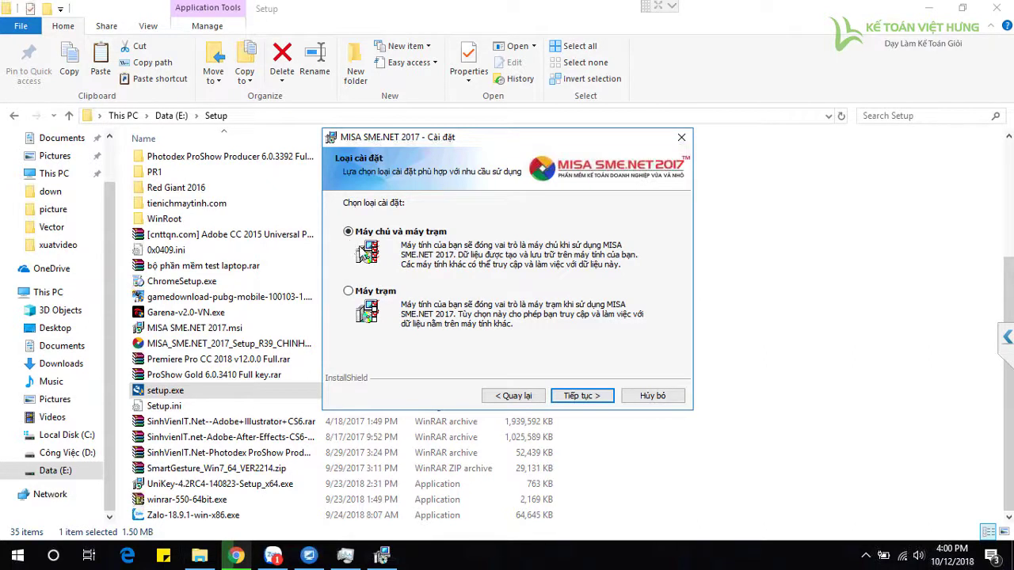
{"action": "left_click", "coordinate": [584, 396]}
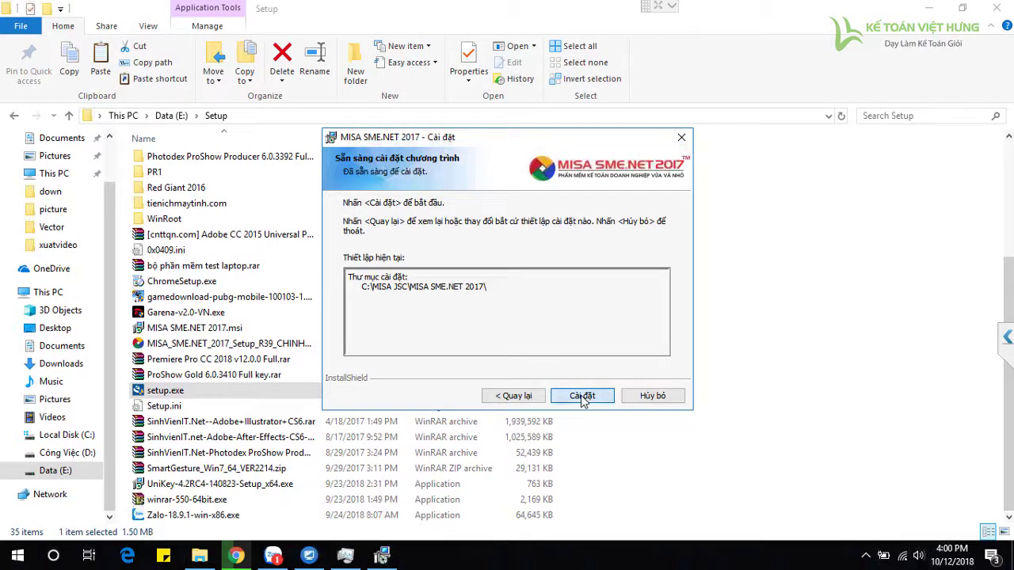
{"action": "left_click", "coordinate": [581, 396]}
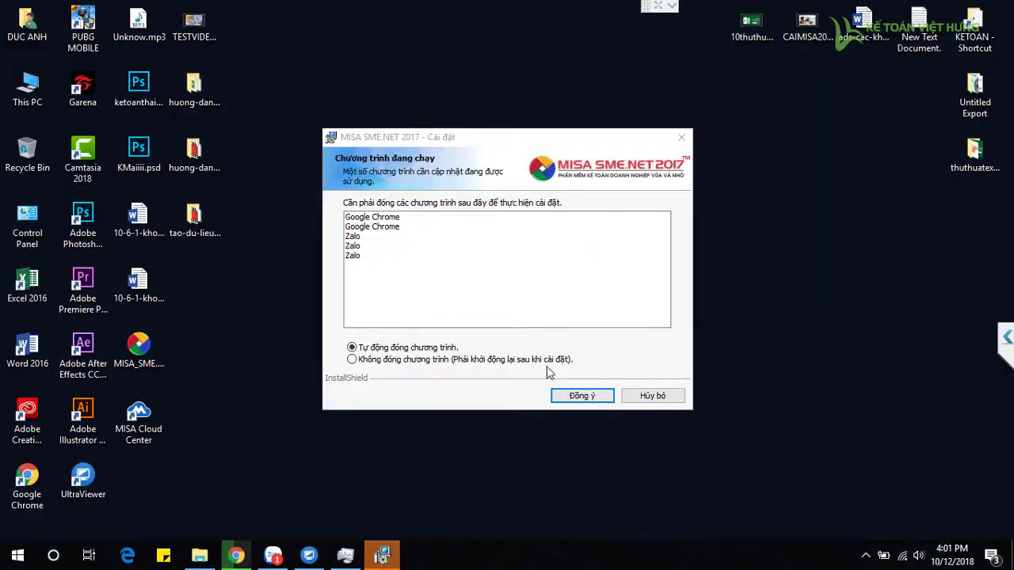
Step: Choose to close running programs automatically, dismiss the open-applications warning and finish the installation with the option to run MISA SME.NET 2017
{"action": "left_click", "coordinate": [582, 396]}
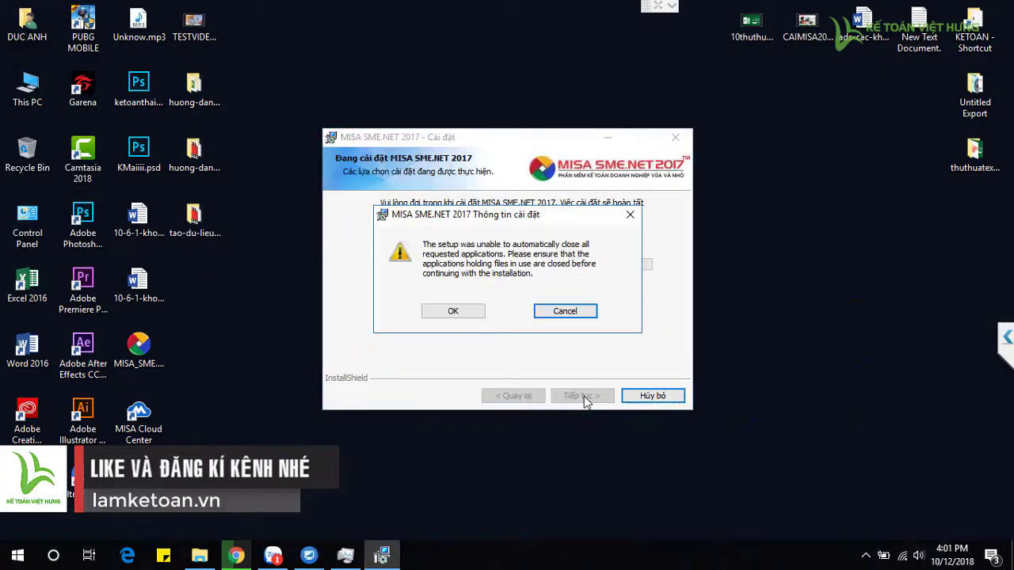
{"action": "left_click", "coordinate": [449, 311]}
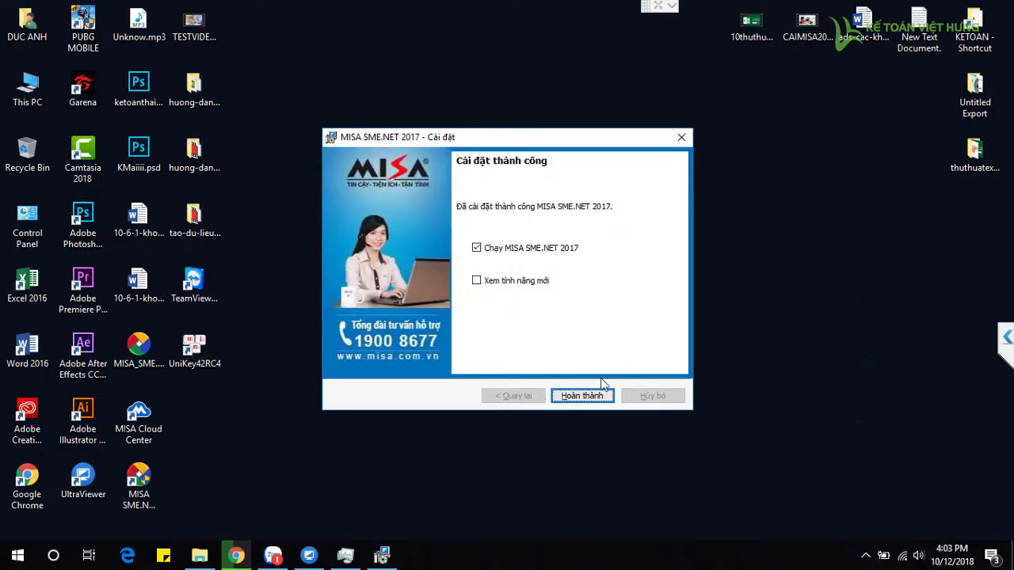
{"action": "left_click", "coordinate": [586, 398]}
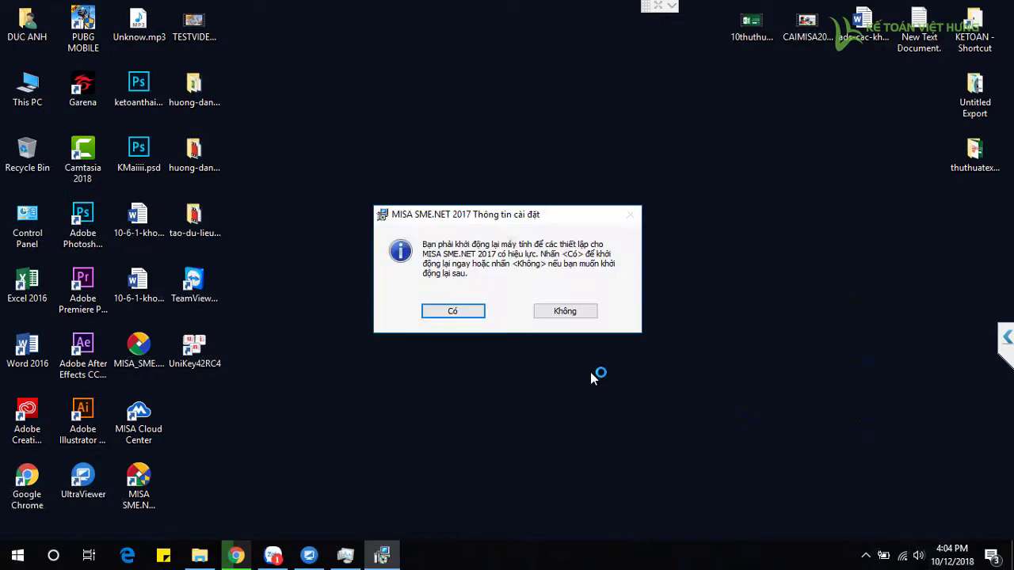
Step: Decline the immediate computer restart, then page through the usage guide, set it not to show at startup and close it
{"action": "left_click", "coordinate": [567, 312]}
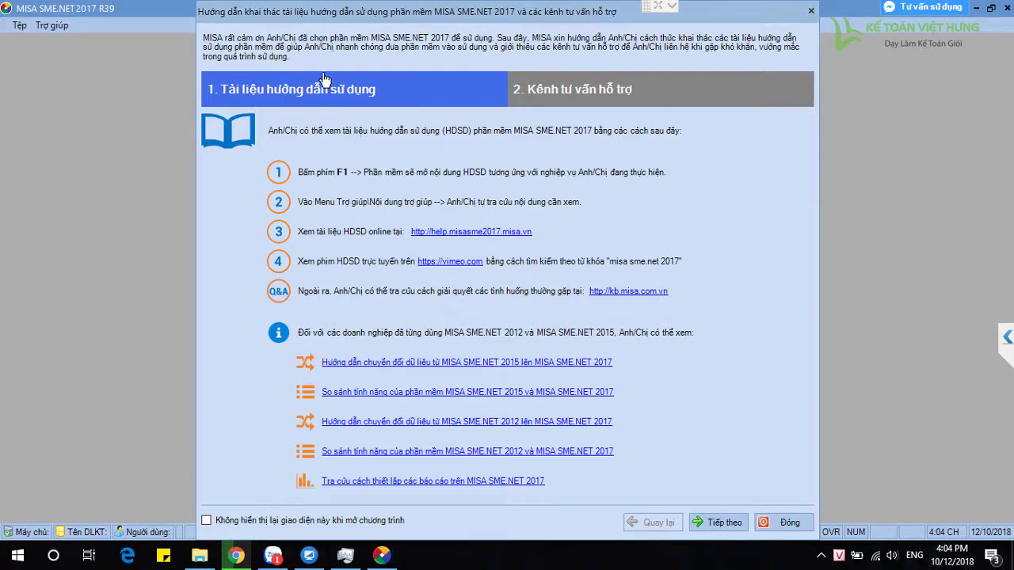
{"action": "left_click", "coordinate": [207, 522]}
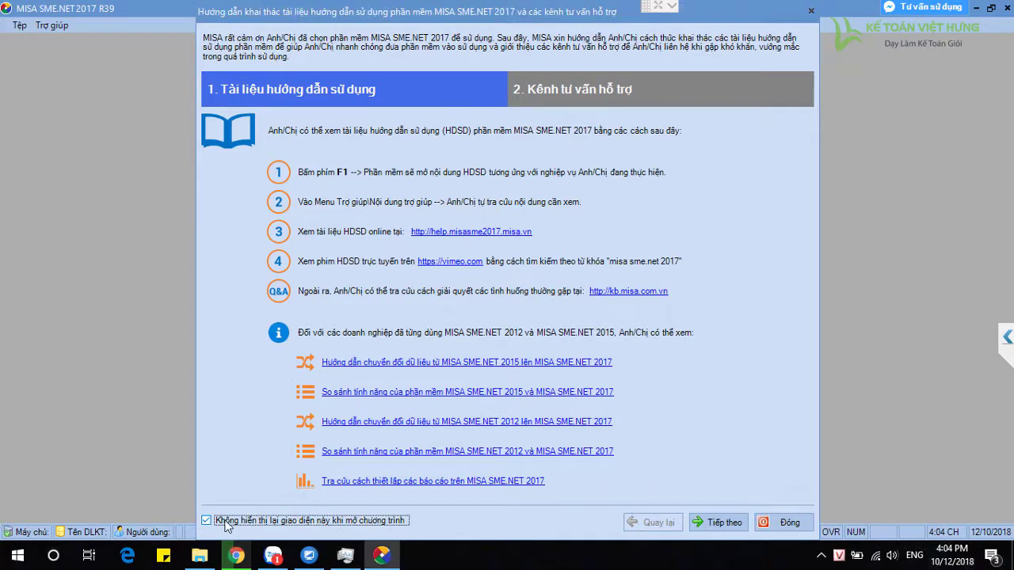
{"action": "left_click", "coordinate": [729, 531]}
{"action": "left_click", "coordinate": [724, 523]}
{"action": "left_click", "coordinate": [785, 522]}
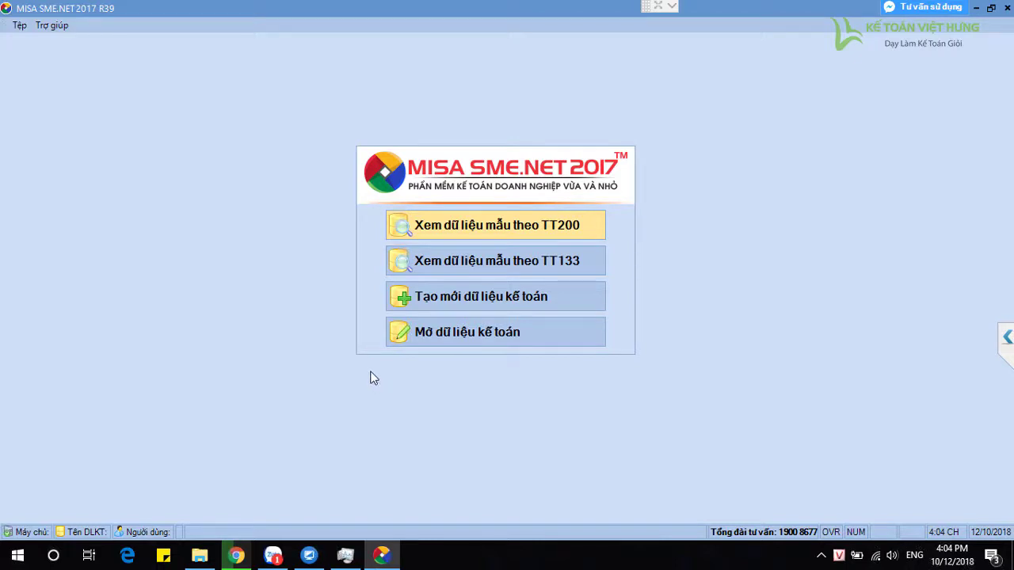
Step: Update MISA SME.NET 2017 to version R43 with the automatic update, agreeing to close the running program
{"action": "left_click", "coordinate": [62, 32]}
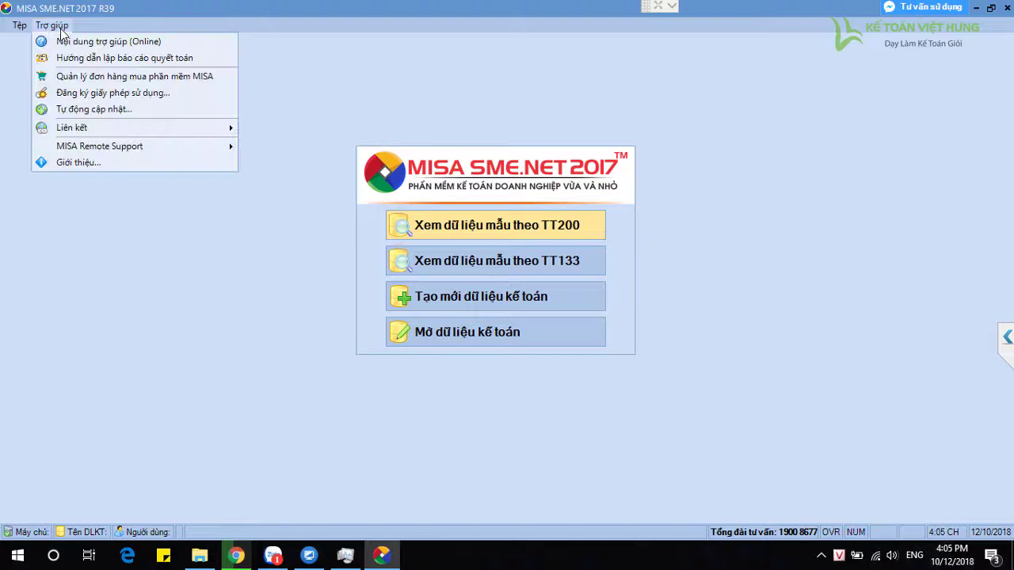
{"action": "left_click", "coordinate": [76, 107]}
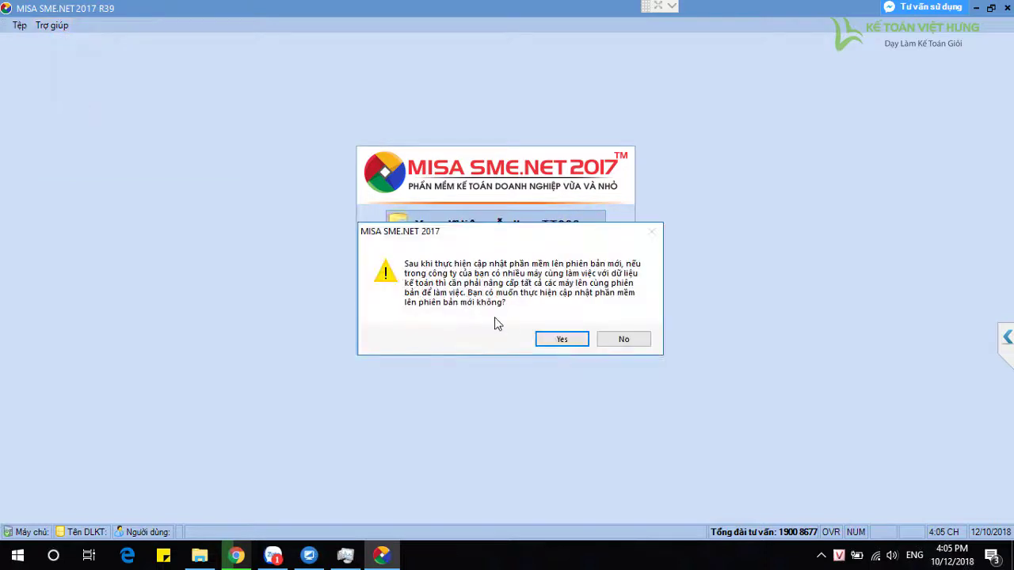
{"action": "left_click", "coordinate": [560, 339]}
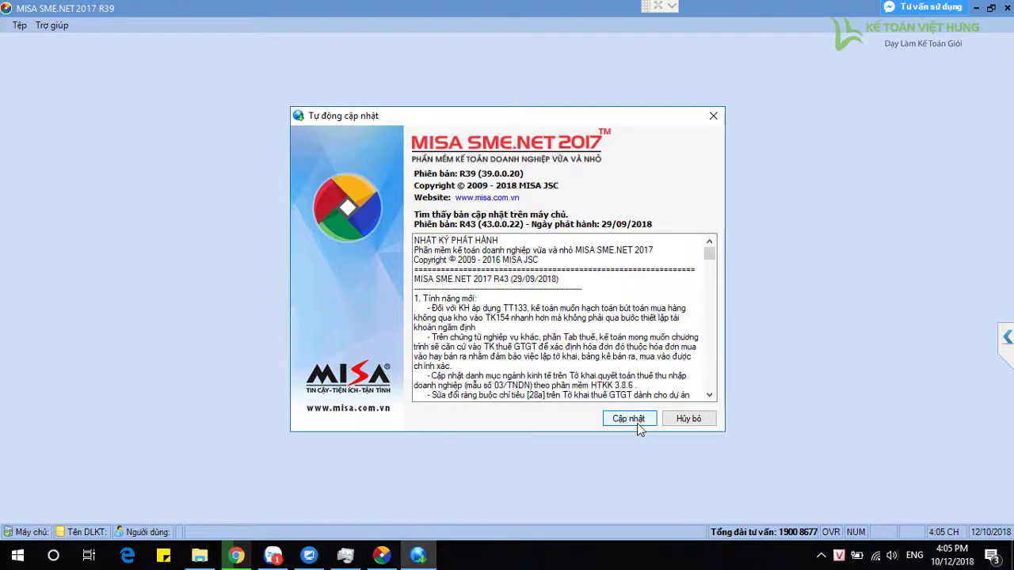
{"action": "left_click", "coordinate": [639, 424]}
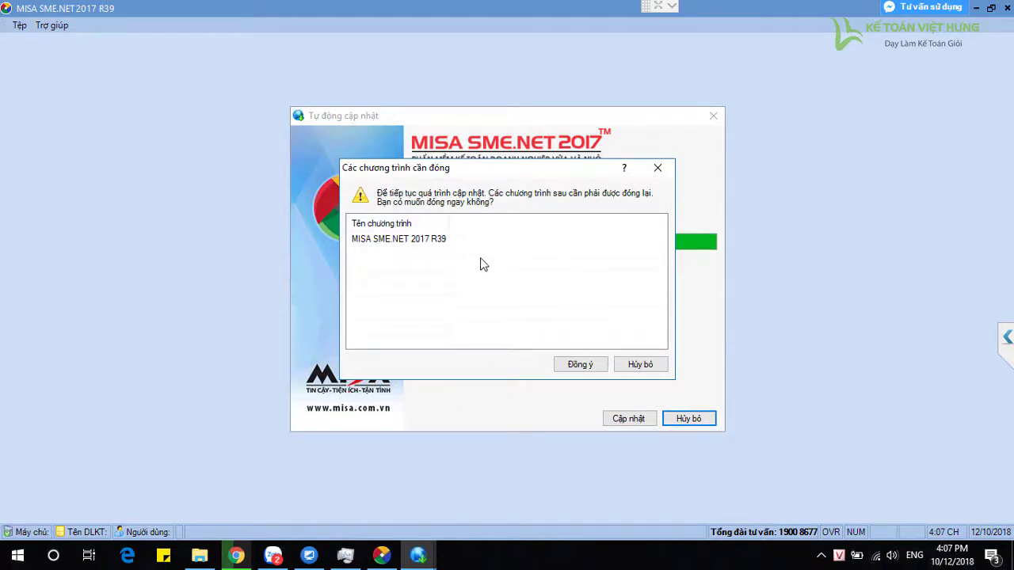
{"action": "left_click", "coordinate": [580, 365]}
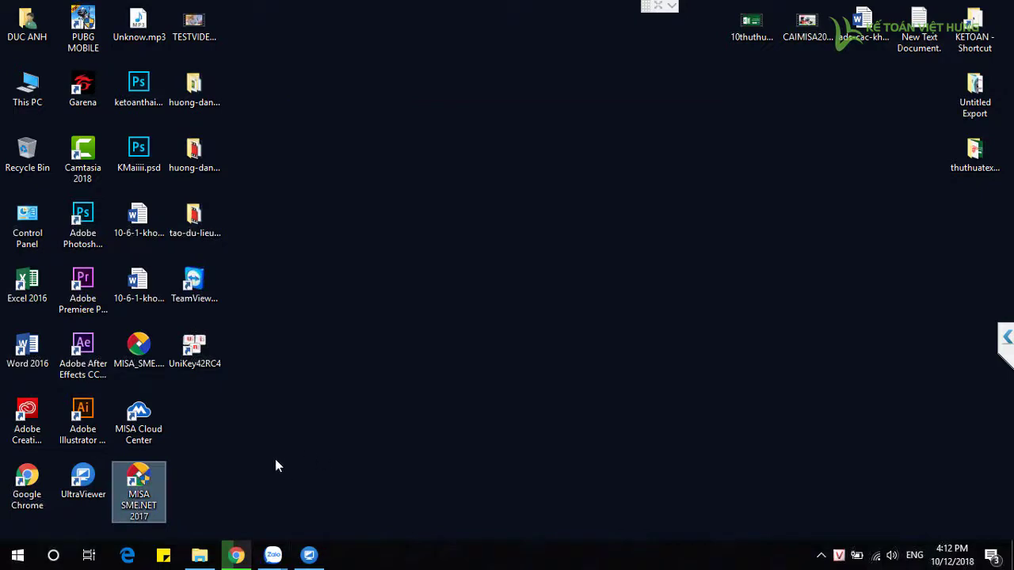
Step: Launch the updated MISA SME.NET 2017 from its desktop shortcut
{"action": "double_click", "coordinate": [141, 500]}
{"action": "left_click", "coordinate": [559, 227]}
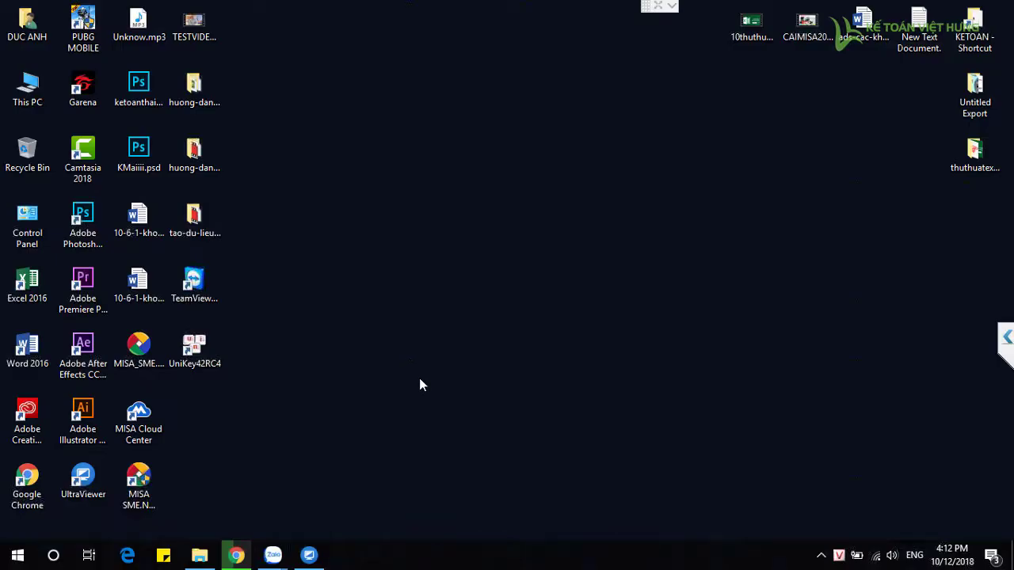